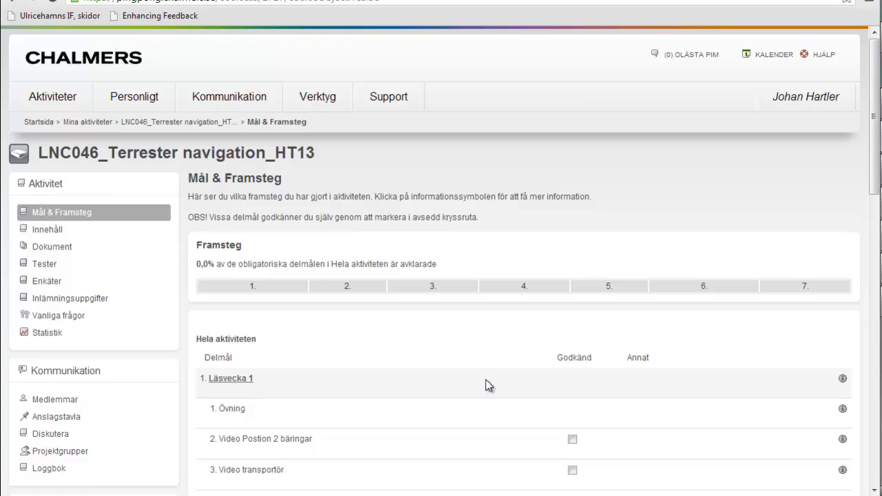
Mark Video Postion 2 bäringar and Video transportör as approved, and show the details of Övning under Läsvecka 1.
{"action": "left_click", "coordinate": [571, 441]}
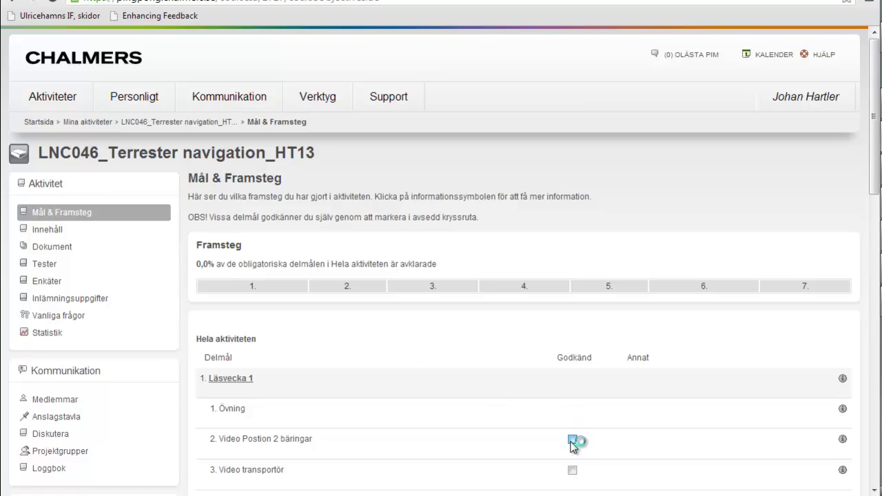
{"action": "left_click", "coordinate": [571, 473]}
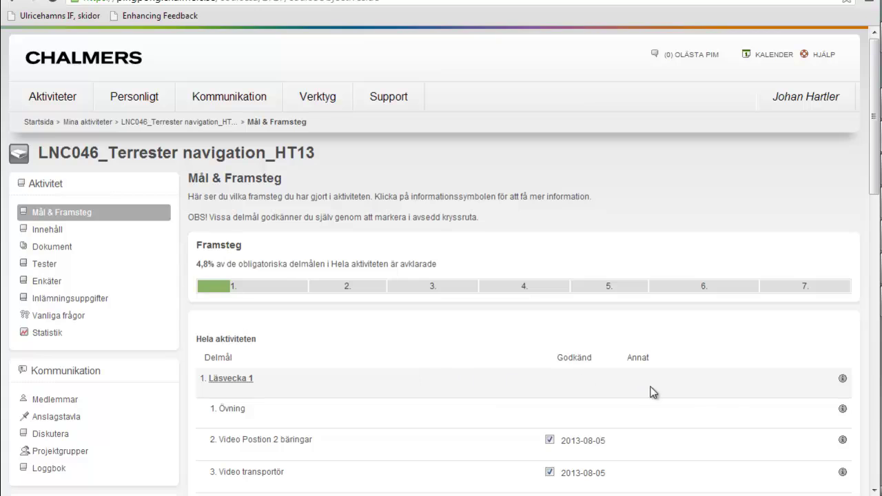
{"action": "left_click", "coordinate": [842, 411]}
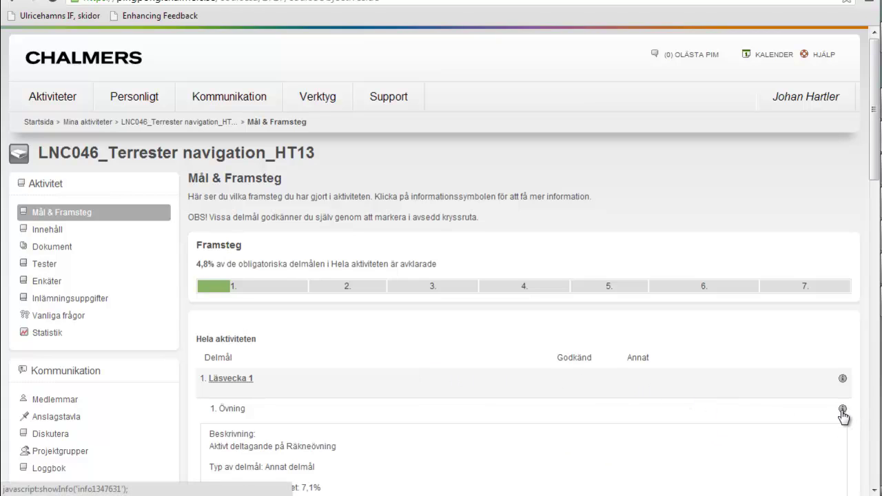
{"action": "scroll", "coordinate": [696, 413], "scroll_direction": "down", "scroll_amount": 2}
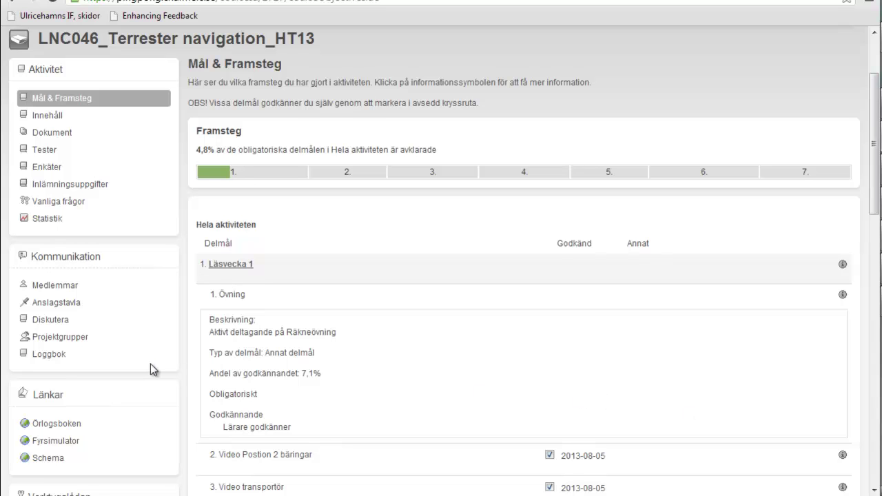
Open the course's goal editor and view the Automatskapa options for generating sub-goals from the content, leaving without creating any.
{"action": "scroll", "coordinate": [151, 364], "scroll_direction": "down", "scroll_amount": 6}
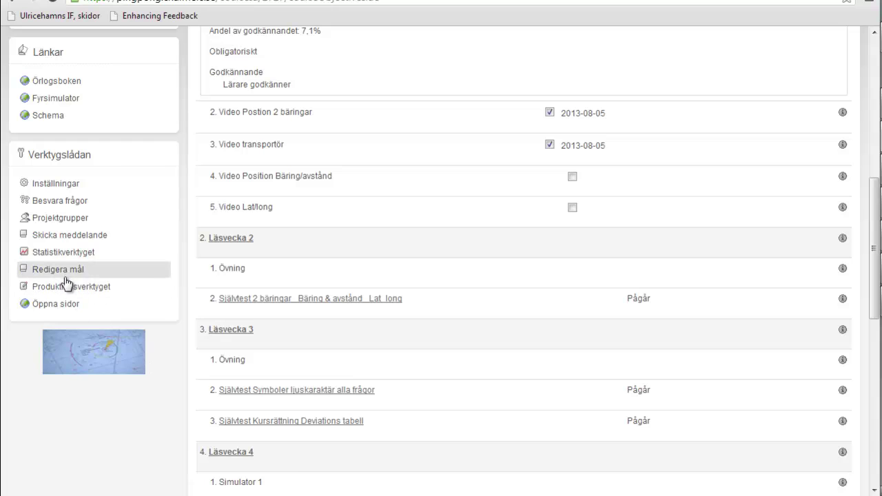
{"action": "left_click", "coordinate": [64, 276]}
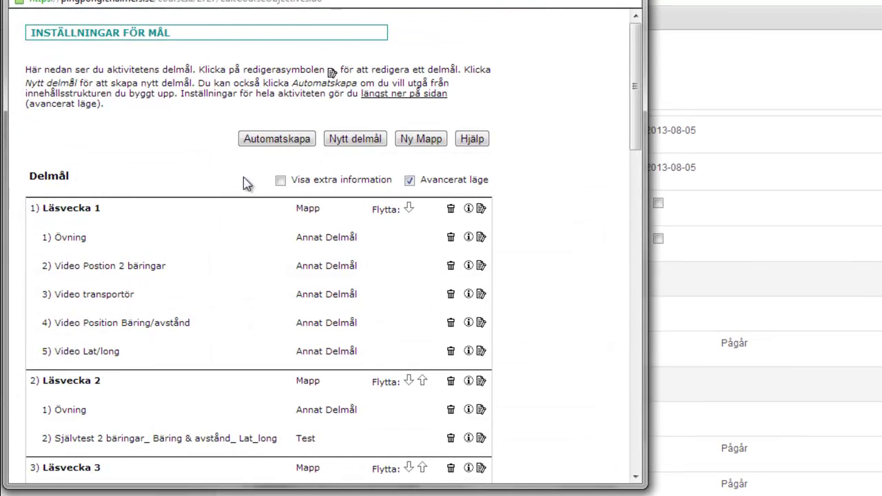
{"action": "left_click", "coordinate": [276, 140]}
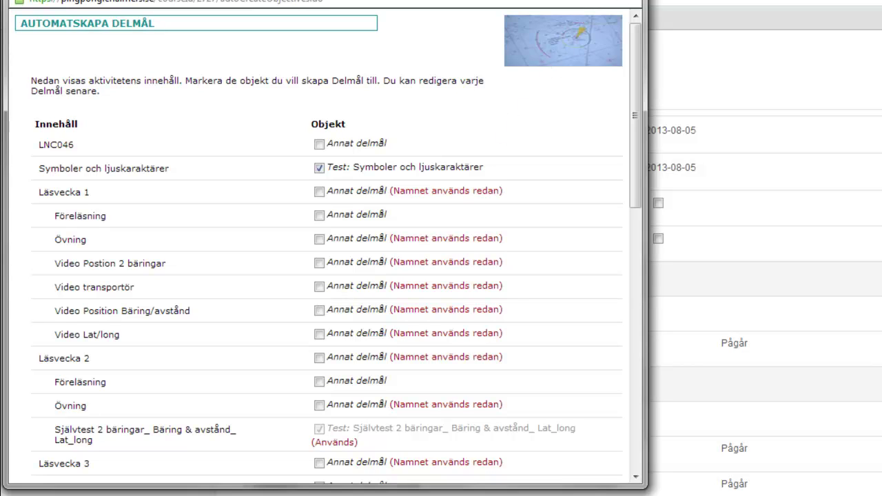
{"action": "key", "text": "ctrl+w"}
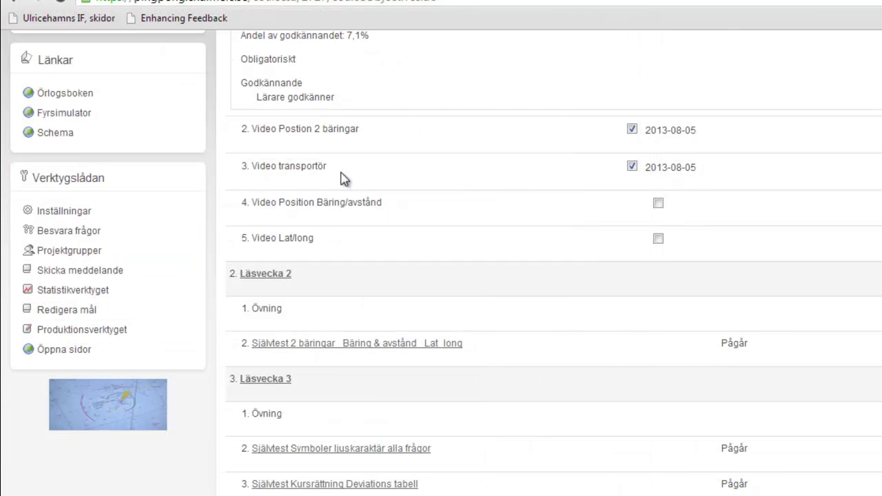
Start a new sub-goal named "Skapa ny aktivitet" with the description "Se video för skapa och lägga till användare i en aktivitet".
{"action": "left_click", "coordinate": [88, 311]}
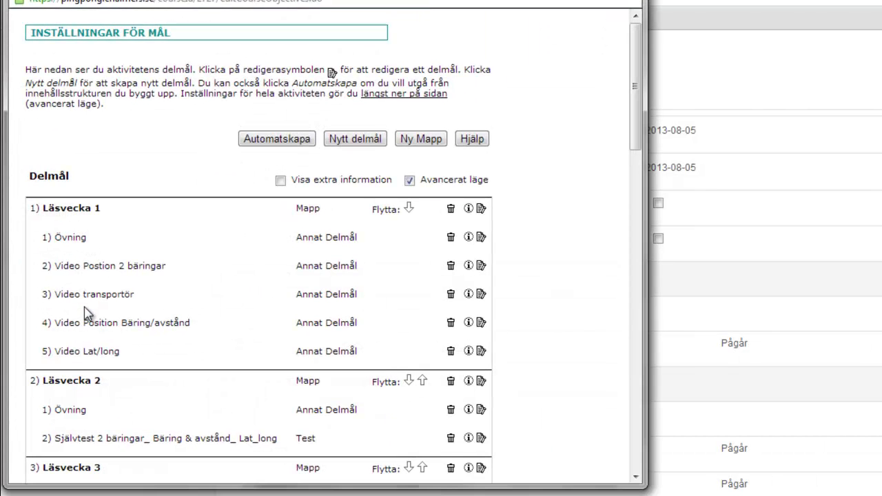
{"action": "left_click", "coordinate": [354, 140]}
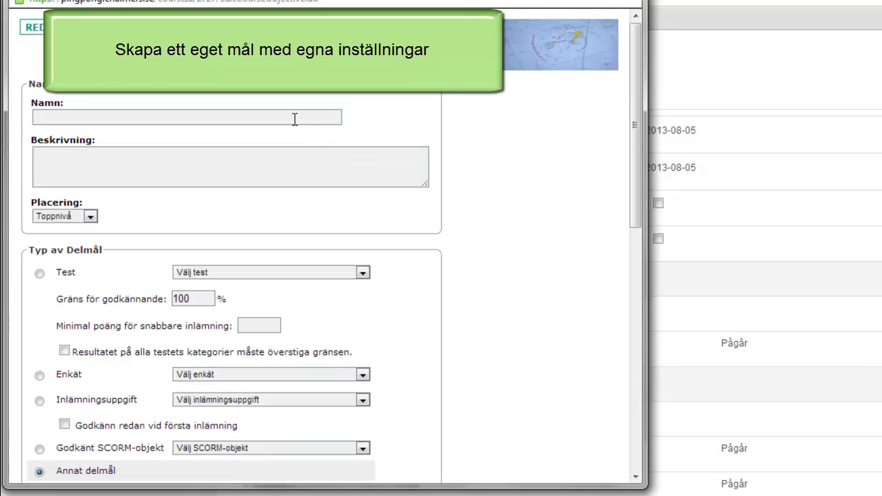
{"action": "left_click", "coordinate": [294, 119]}
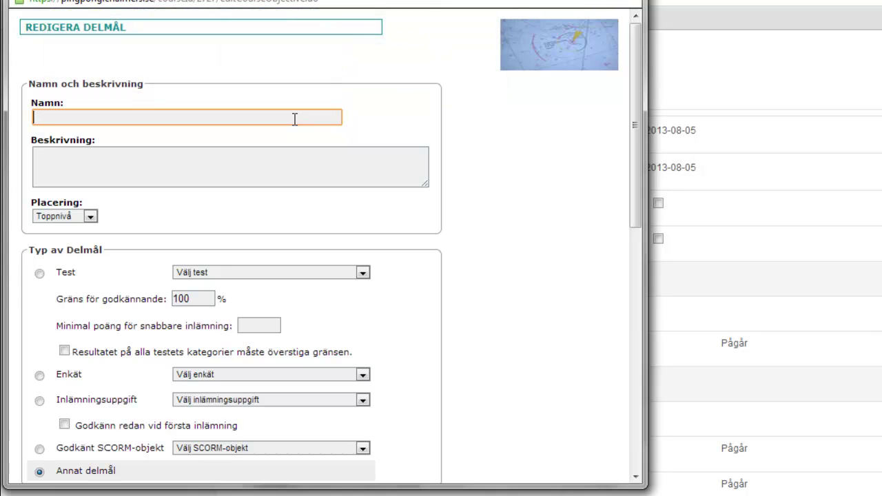
{"action": "type", "text": "Skapa ny aktivitet"}
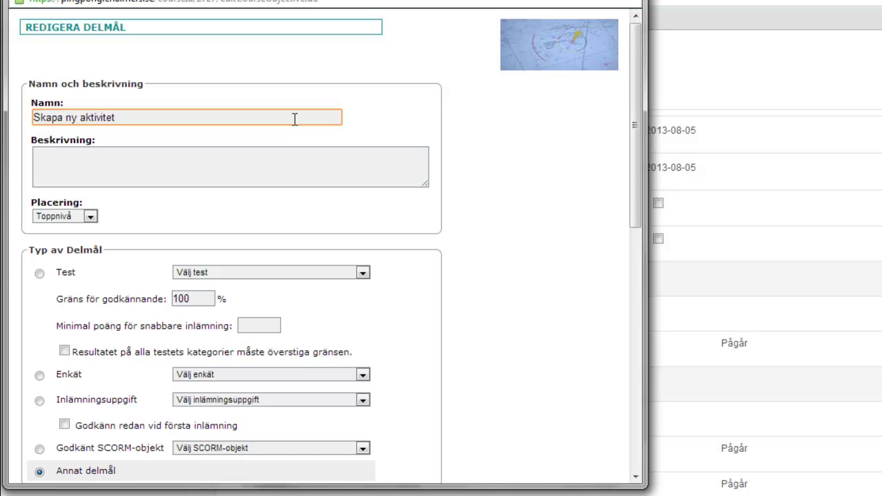
{"action": "left_click", "coordinate": [211, 157]}
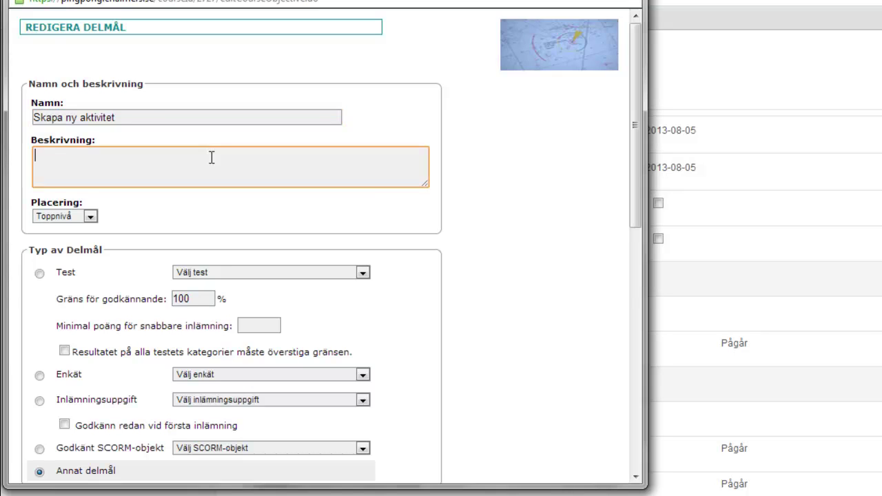
{"action": "type", "text": "Se video för skapa"}
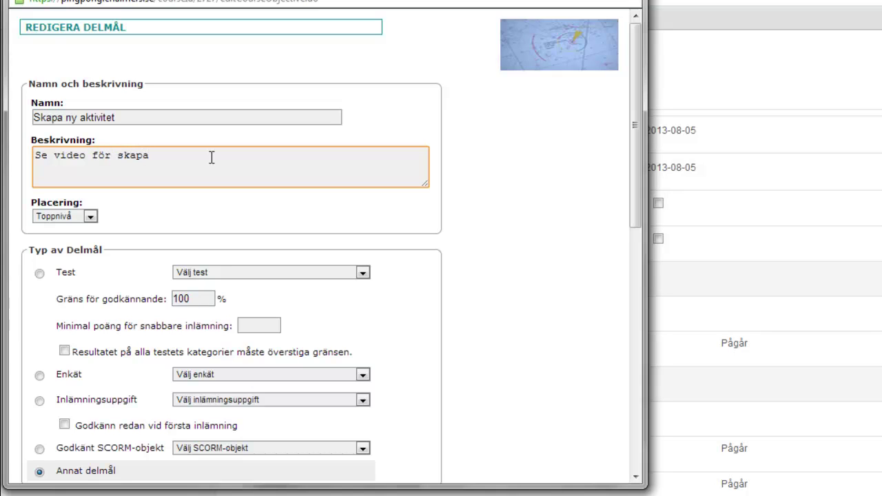
{"action": "type", "text": " och lägga till användare "}
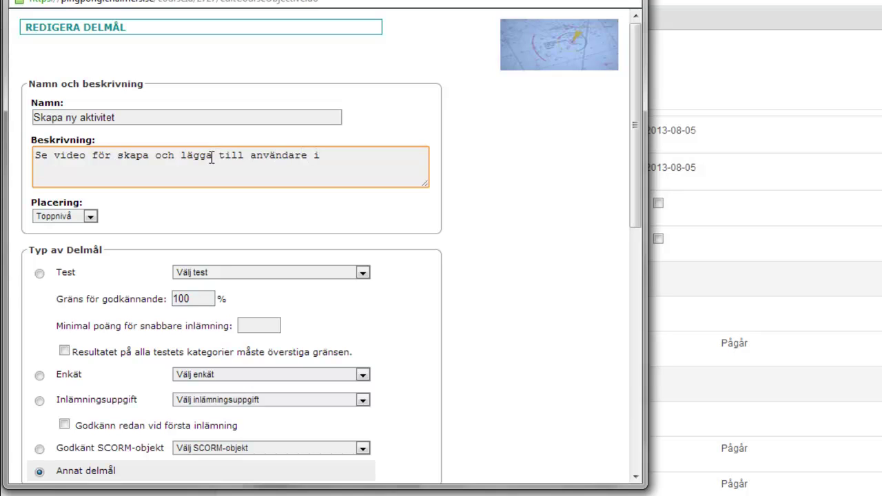
{"action": "type", "text": "i en aktivitet"}
Try the sub-goal types Test and Enkät, and view the list of selectable tests.
{"action": "left_click", "coordinate": [40, 275]}
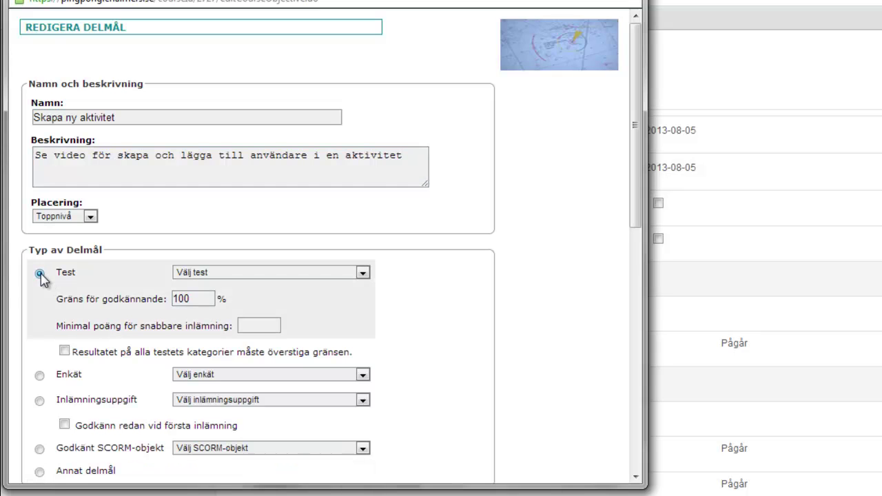
{"action": "left_click", "coordinate": [361, 274]}
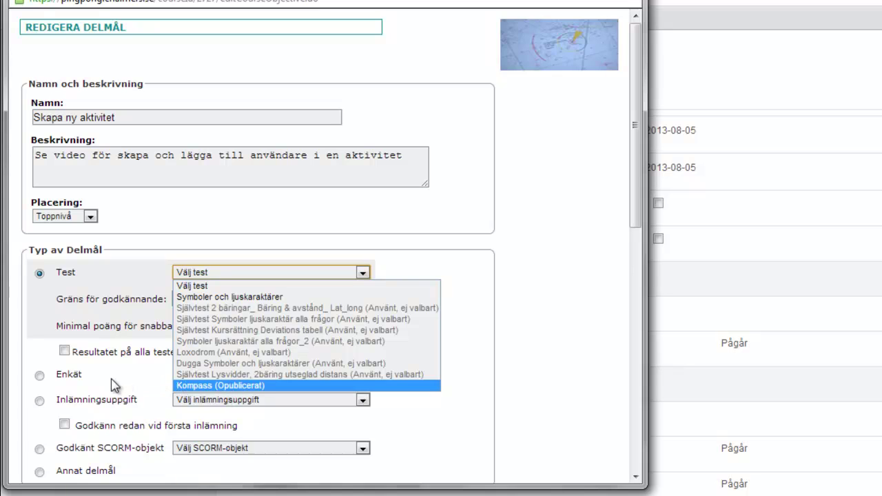
{"action": "left_click", "coordinate": [39, 375]}
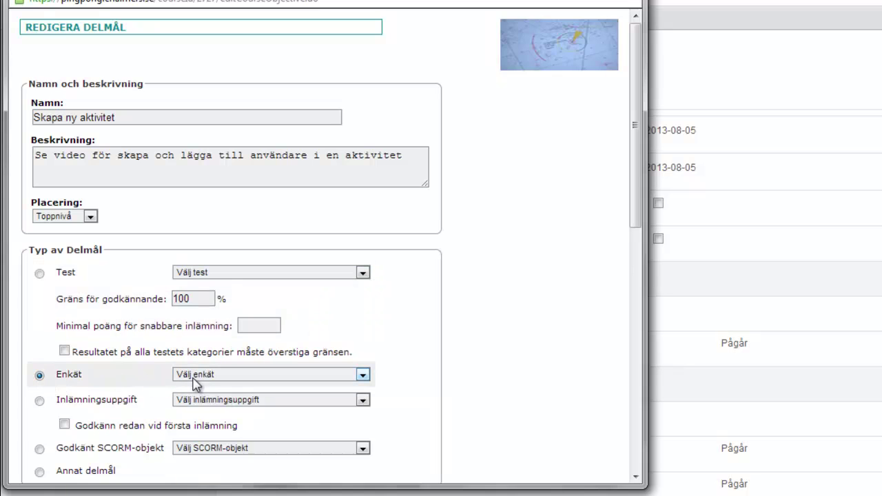
{"action": "scroll", "coordinate": [100, 391], "scroll_direction": "down", "scroll_amount": 2}
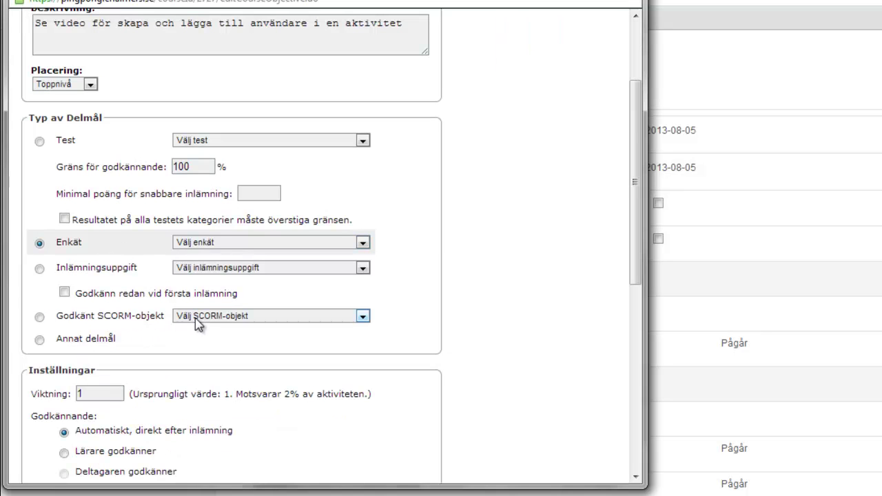
Set the sub-goal type to Annat delmål with approval by the participant (Deltagaren godkänner), and save the sub-goal.
{"action": "left_click", "coordinate": [40, 340]}
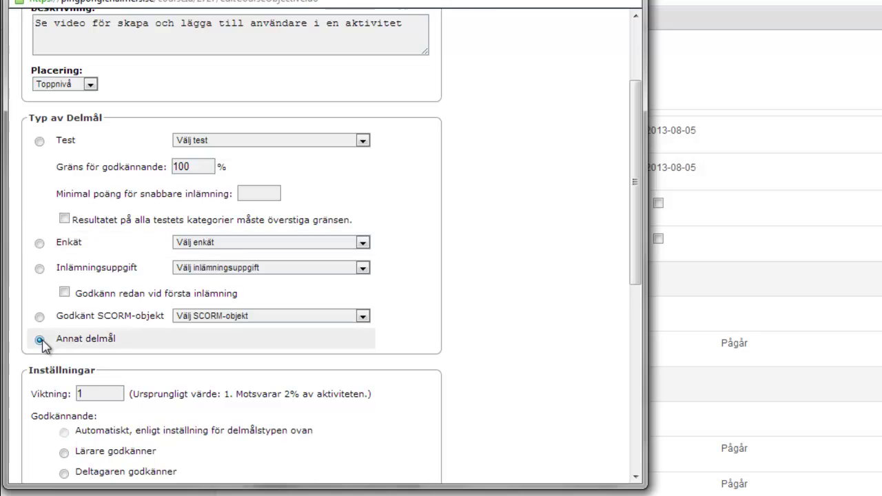
{"action": "scroll", "coordinate": [114, 341], "scroll_direction": "down", "scroll_amount": 2}
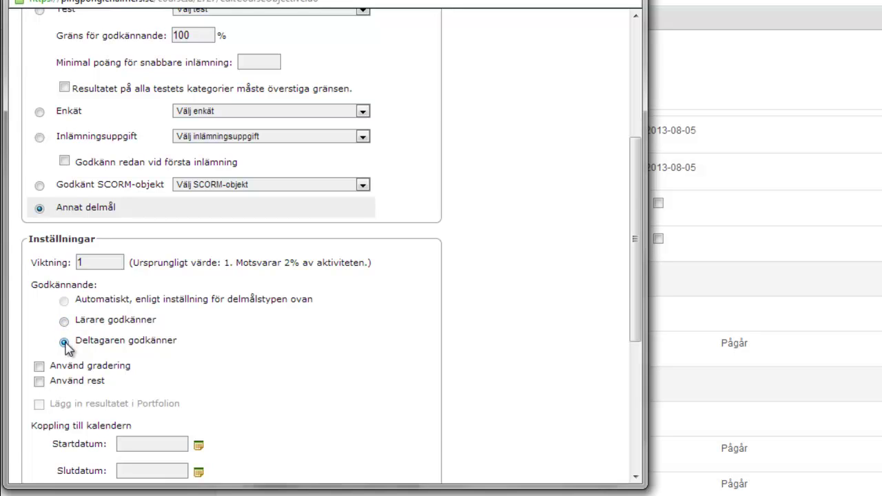
{"action": "scroll", "coordinate": [66, 348], "scroll_direction": "down", "scroll_amount": 2}
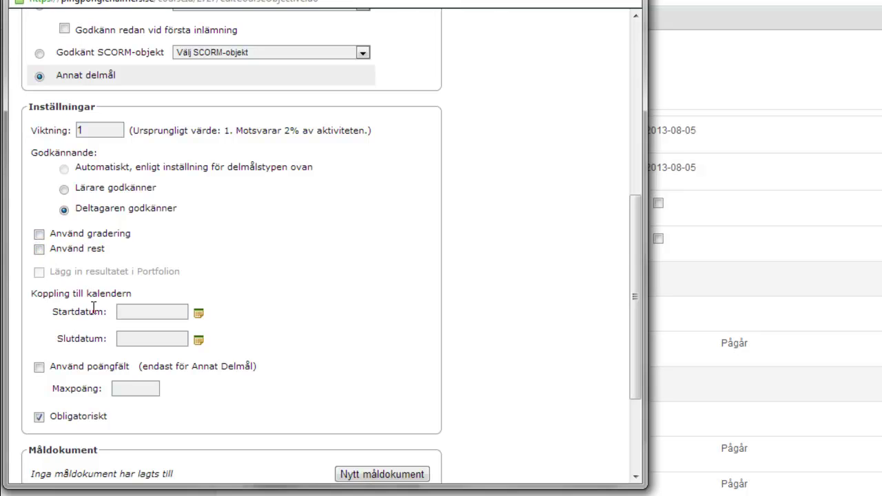
{"action": "scroll", "coordinate": [93, 308], "scroll_direction": "down", "scroll_amount": 2}
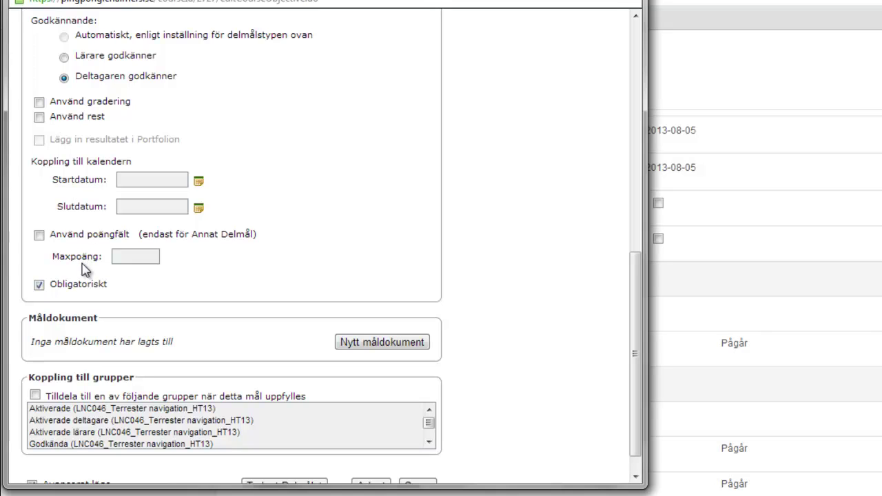
{"action": "scroll", "coordinate": [82, 264], "scroll_direction": "down", "scroll_amount": 1}
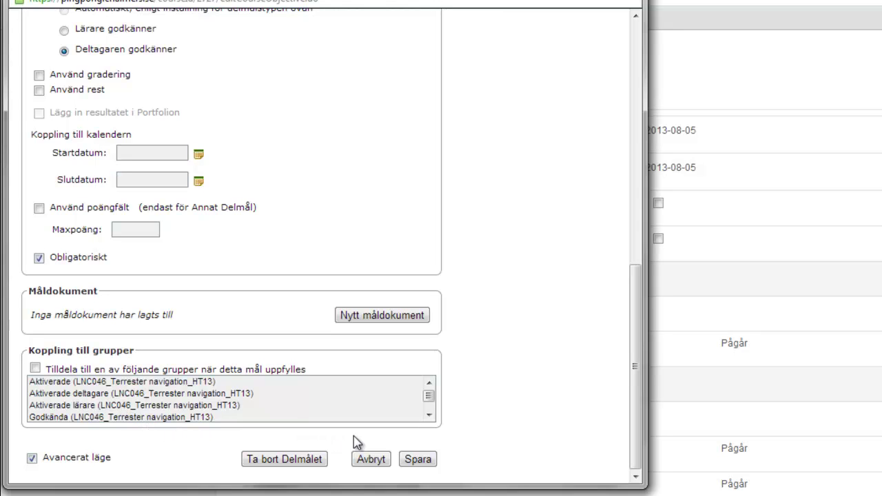
{"action": "left_click", "coordinate": [417, 460]}
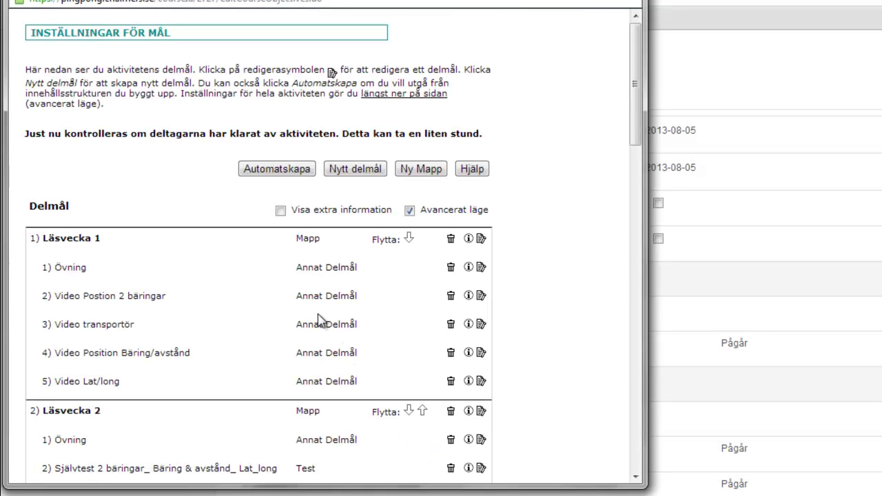
Move the sub-goal "Skapa ny aktivitet" above Läsvecka 7 and return it to the end of the list.
{"action": "scroll", "coordinate": [241, 222], "scroll_direction": "down", "scroll_amount": 10}
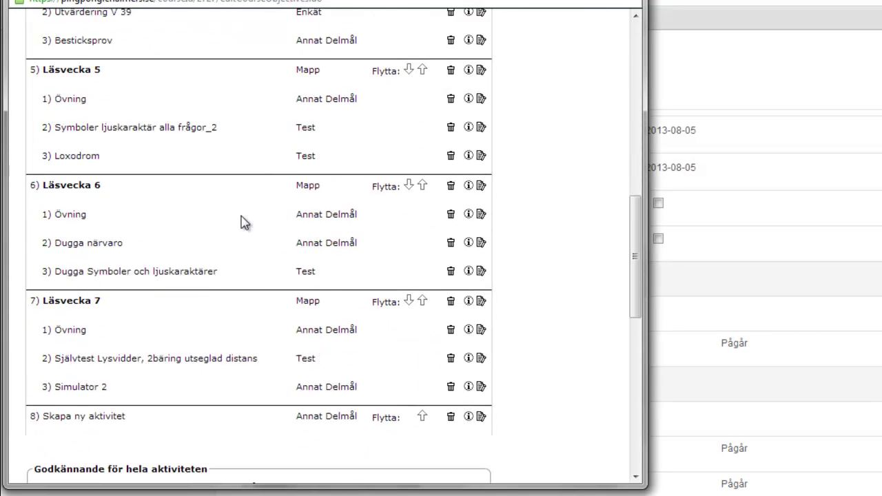
{"action": "scroll", "coordinate": [241, 222], "scroll_direction": "down", "scroll_amount": 4}
{"action": "scroll", "coordinate": [240, 222], "scroll_direction": "up", "scroll_amount": 2}
{"action": "scroll", "coordinate": [406, 168], "scroll_direction": "down", "scroll_amount": 1}
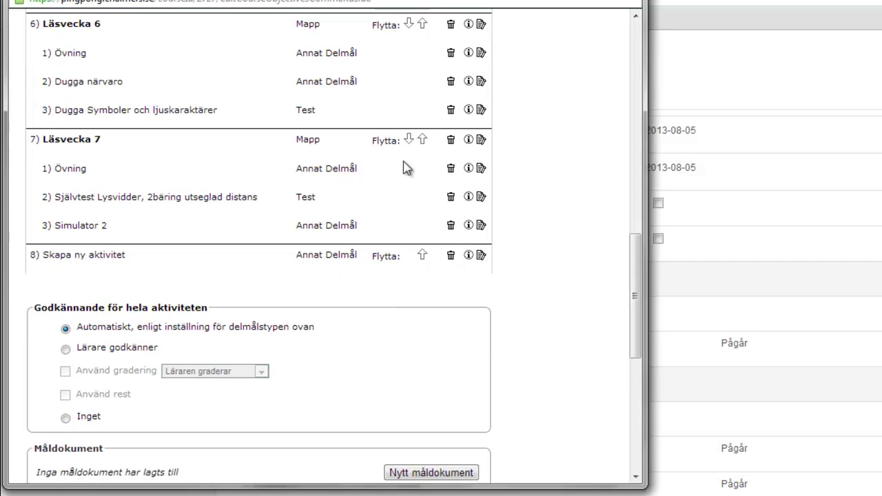
{"action": "left_click", "coordinate": [409, 141]}
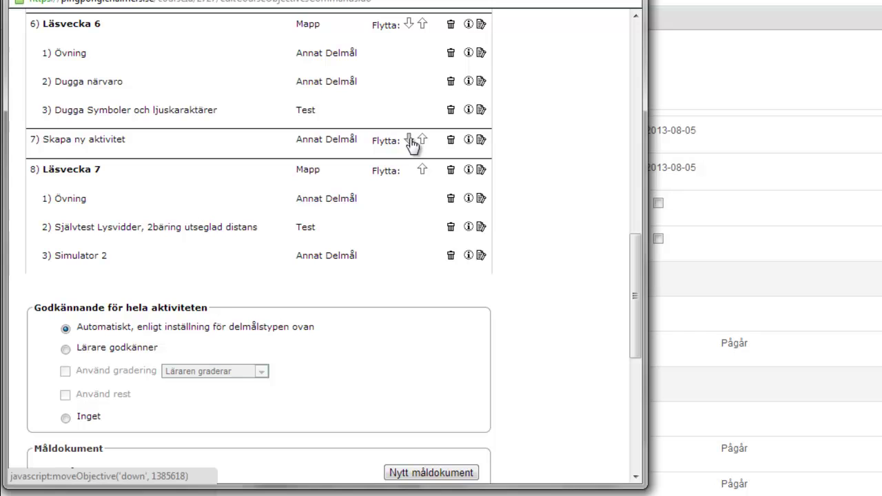
{"action": "left_click", "coordinate": [409, 141]}
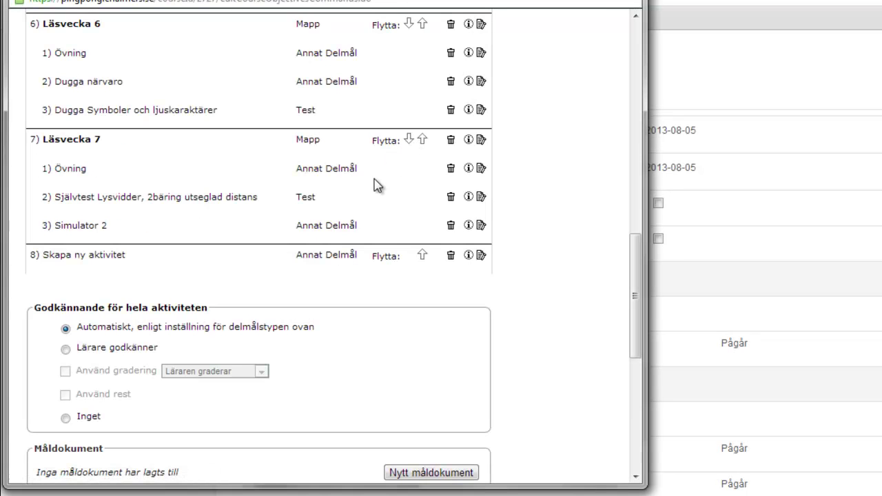
Set the approval for the whole activity to Inget and save the goal settings.
{"action": "scroll", "coordinate": [375, 185], "scroll_direction": "down", "scroll_amount": 3}
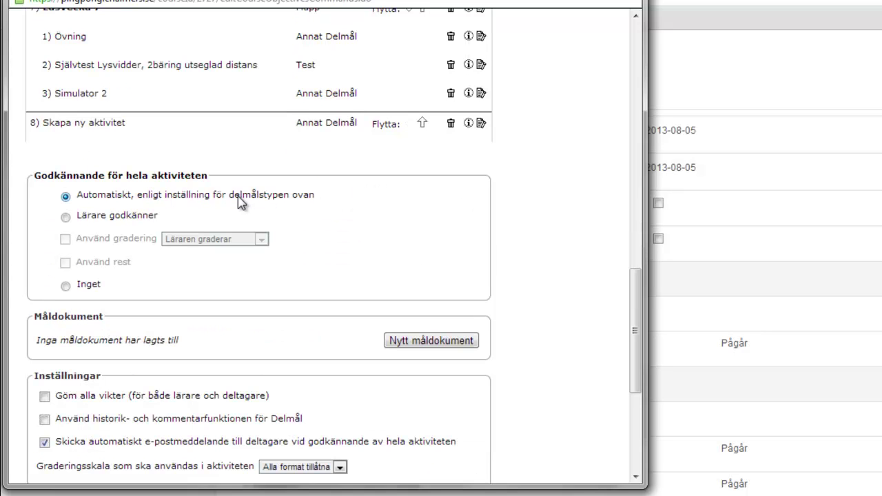
{"action": "left_click", "coordinate": [66, 286]}
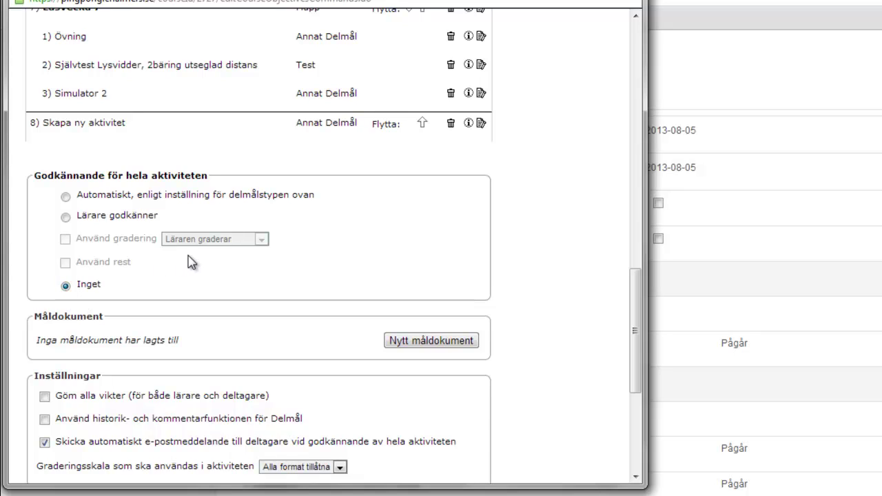
{"action": "scroll", "coordinate": [191, 262], "scroll_direction": "down", "scroll_amount": 3}
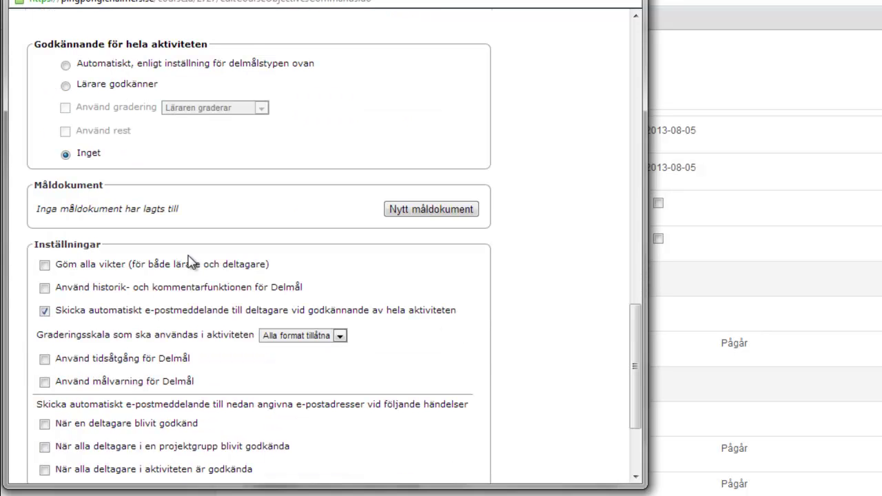
{"action": "scroll", "coordinate": [192, 263], "scroll_direction": "down", "scroll_amount": 3}
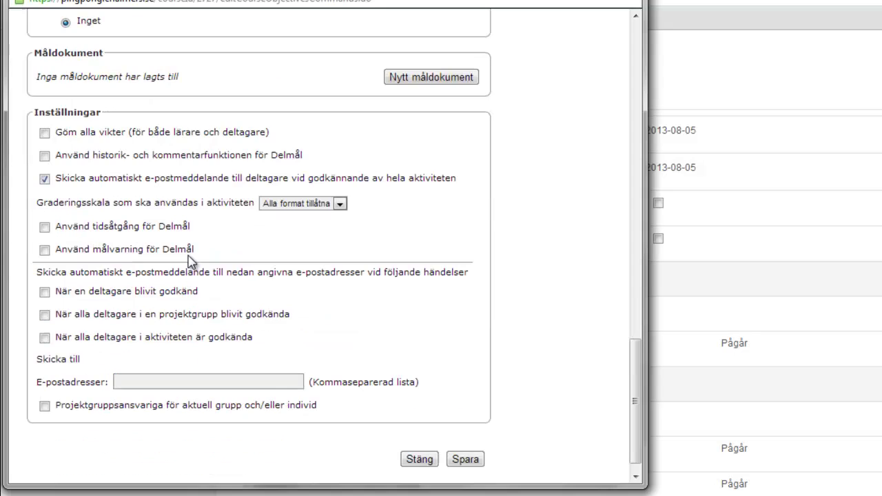
{"action": "left_click", "coordinate": [468, 460]}
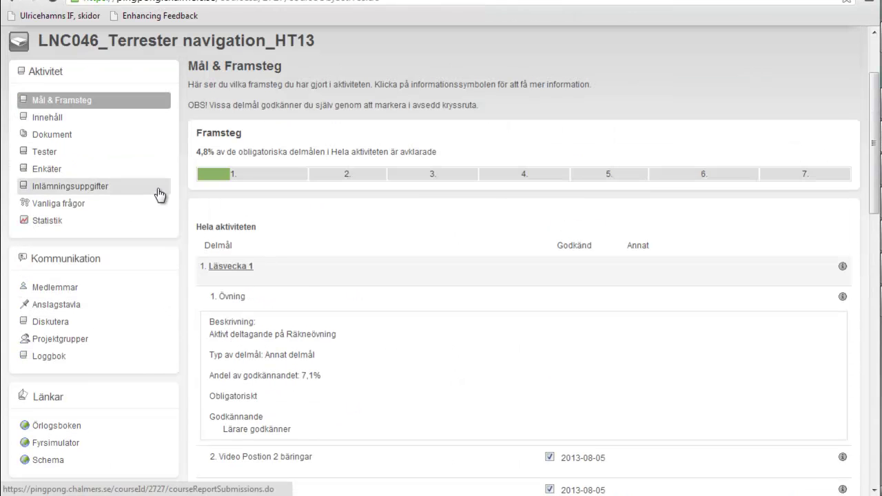
Refresh the Mål & Framsteg overview and mark the sub-goal "Skapa ny aktivitet" as approved.
{"action": "left_click", "coordinate": [72, 97]}
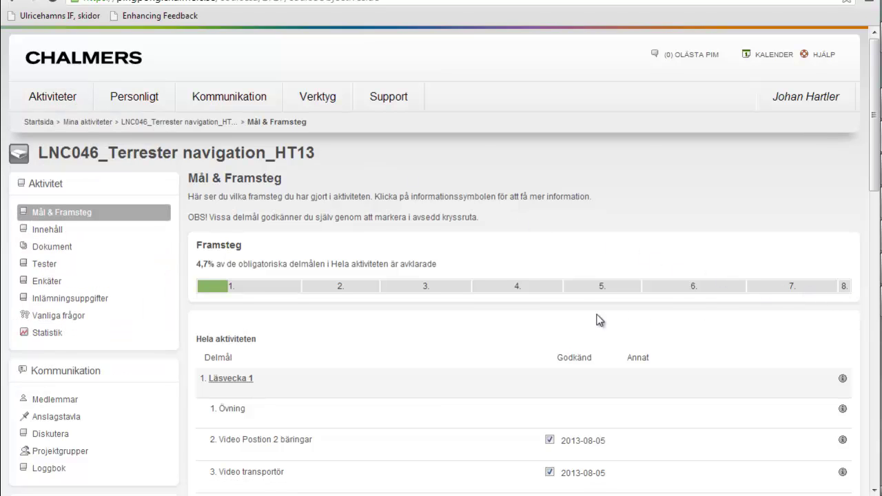
{"action": "scroll", "coordinate": [524, 325], "scroll_direction": "down", "scroll_amount": 15}
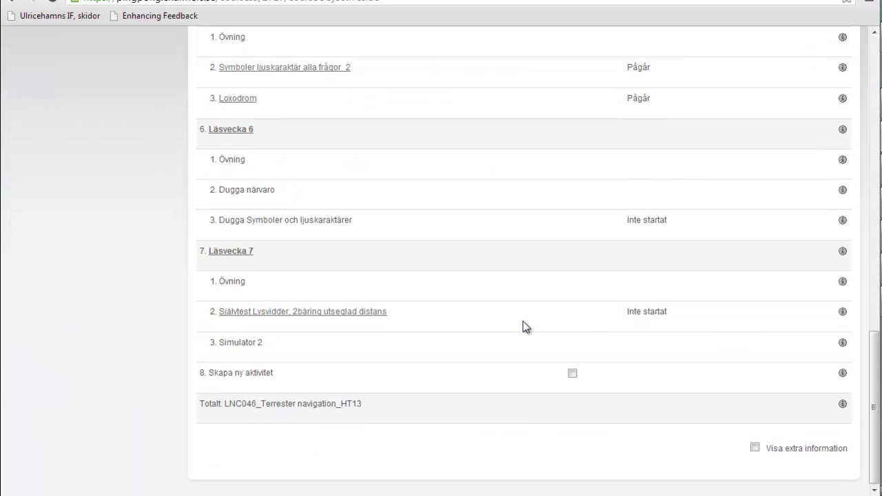
{"action": "left_click", "coordinate": [572, 372]}
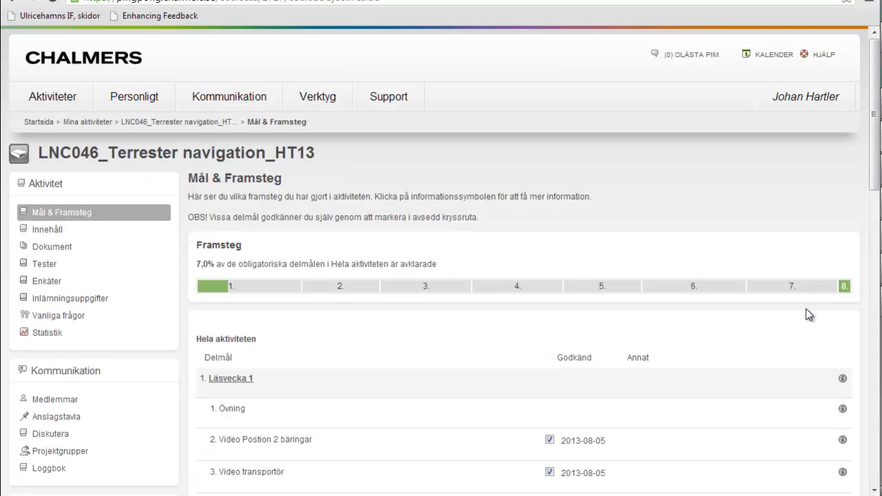